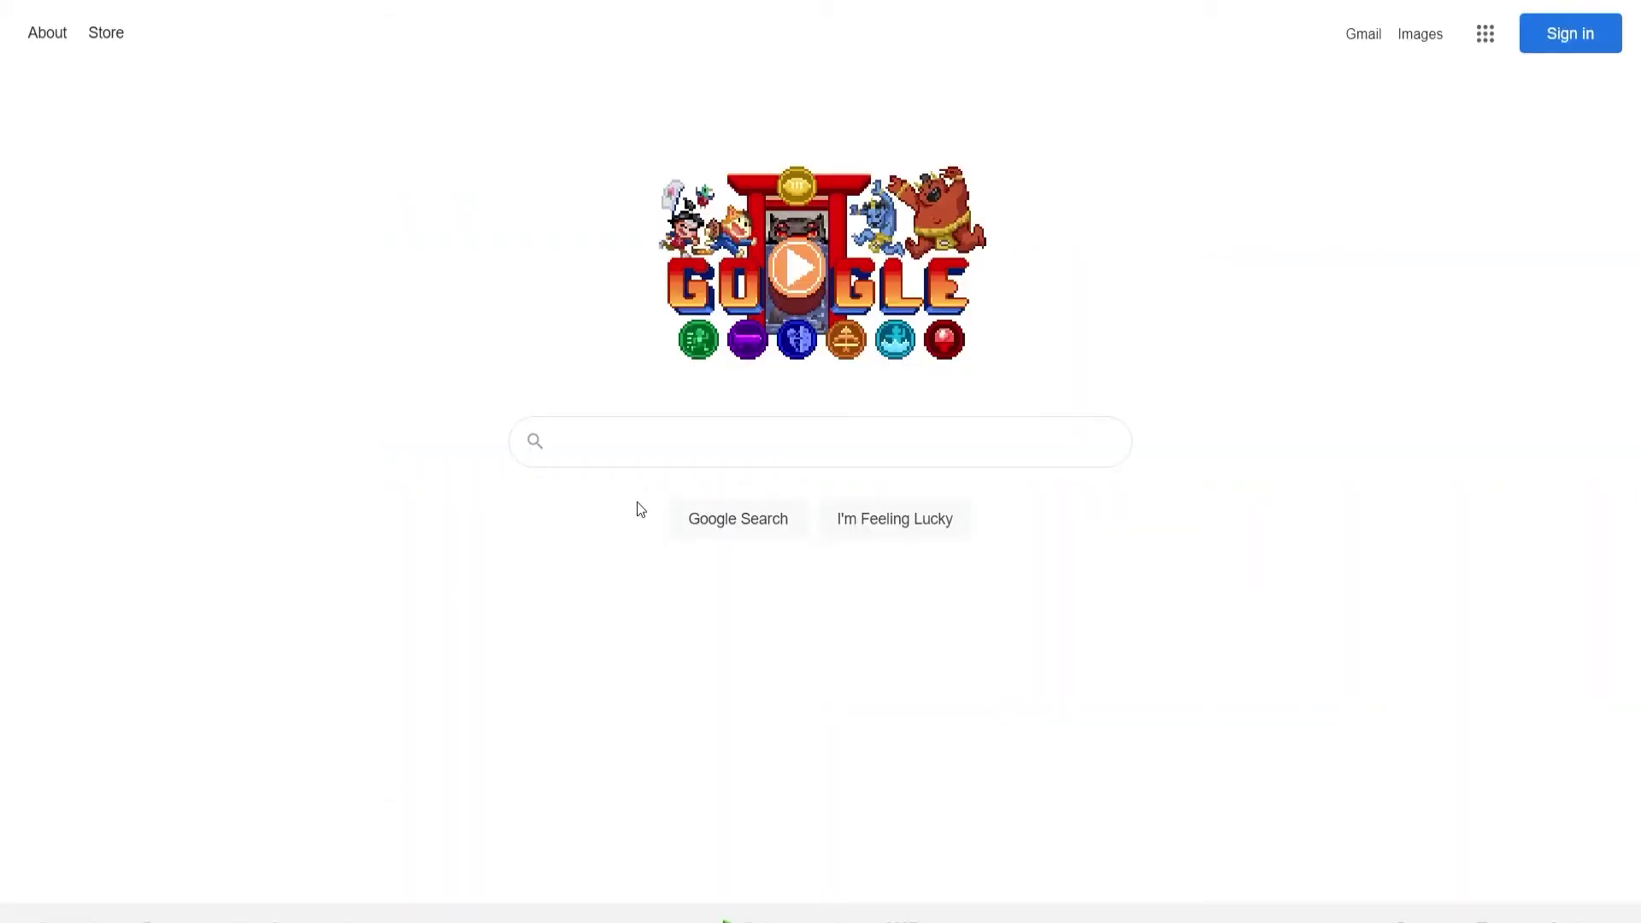
Search Google for 'Bluestacks'
left_click(641, 441)
type("Bluestacks")
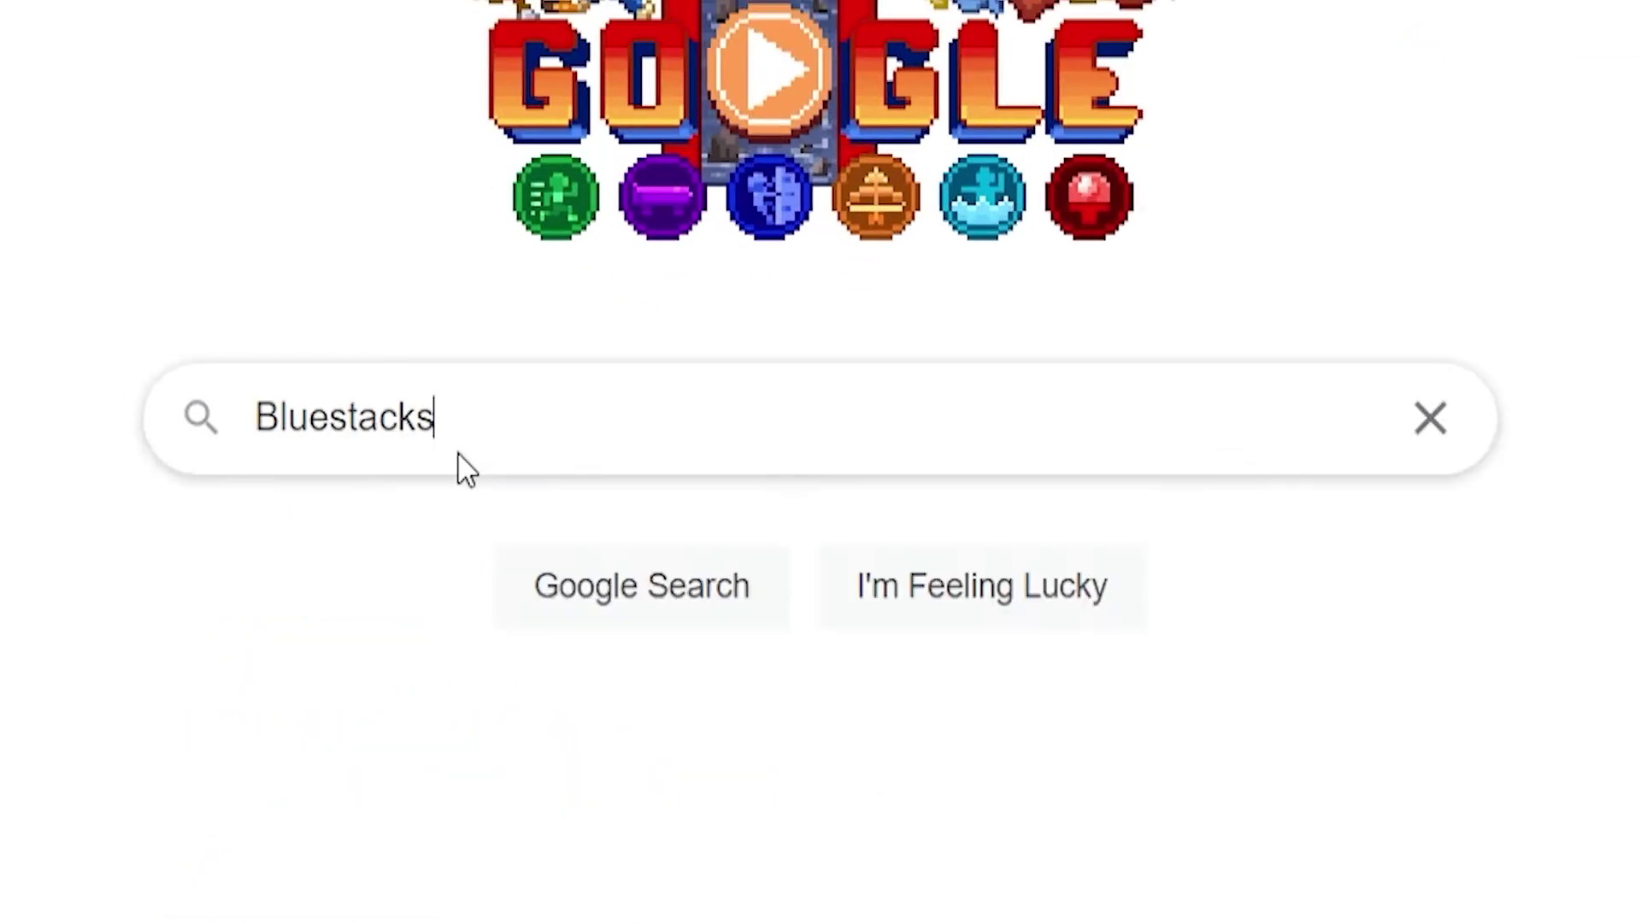
key("Return")
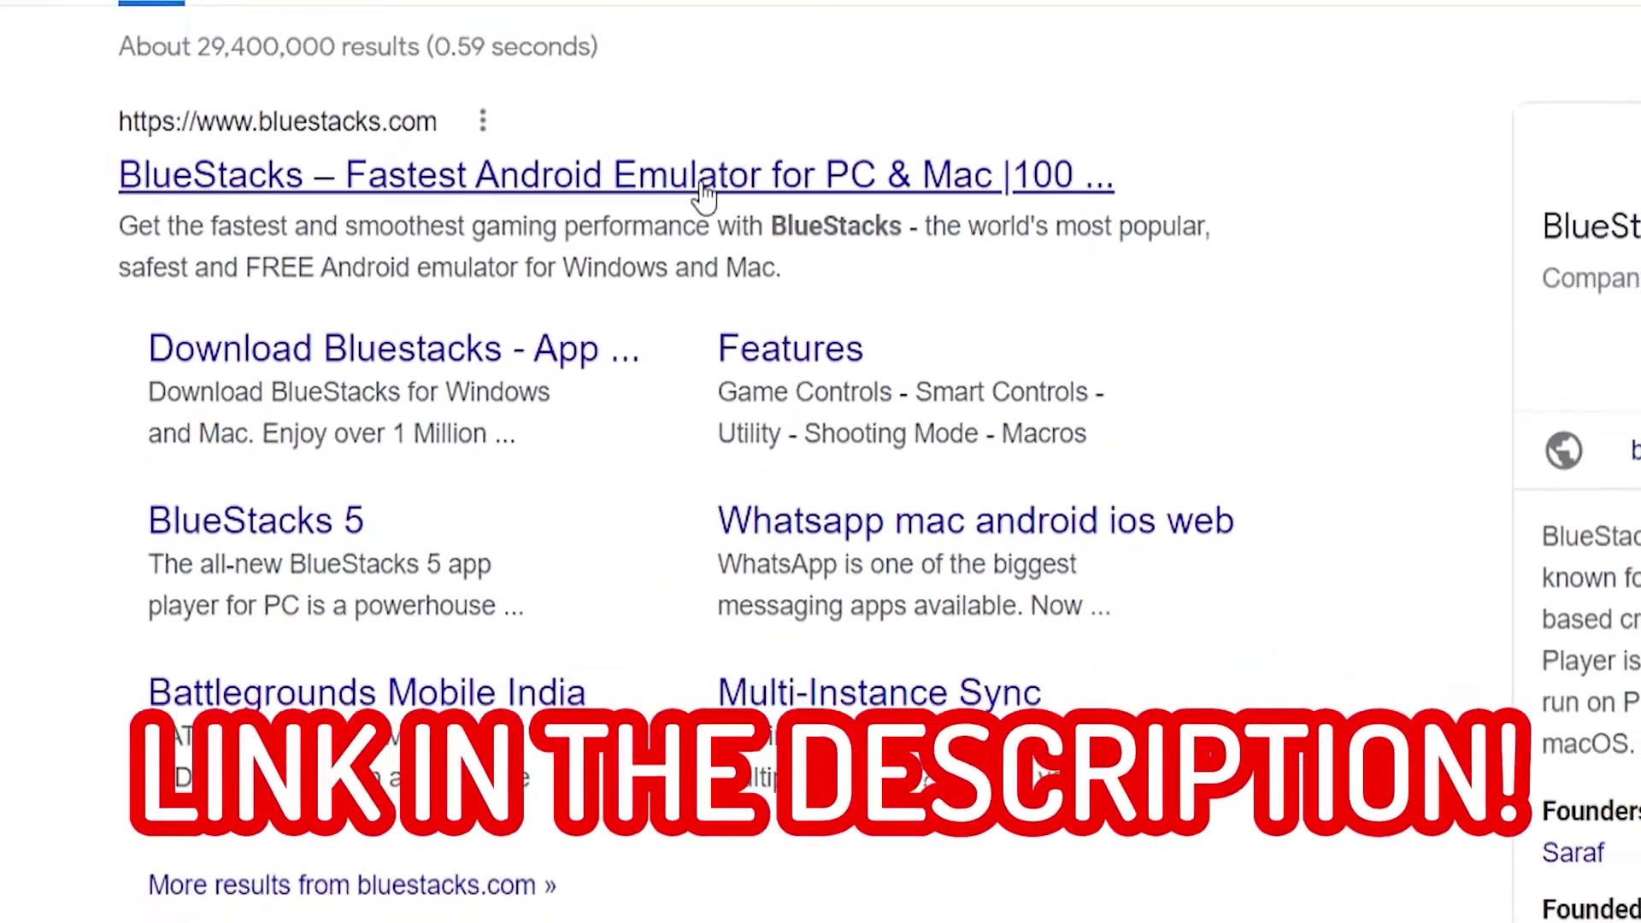
Download the BlueStacks 5 installer from bluestacks.com, run it, and launch BlueStacks
left_click(693, 191)
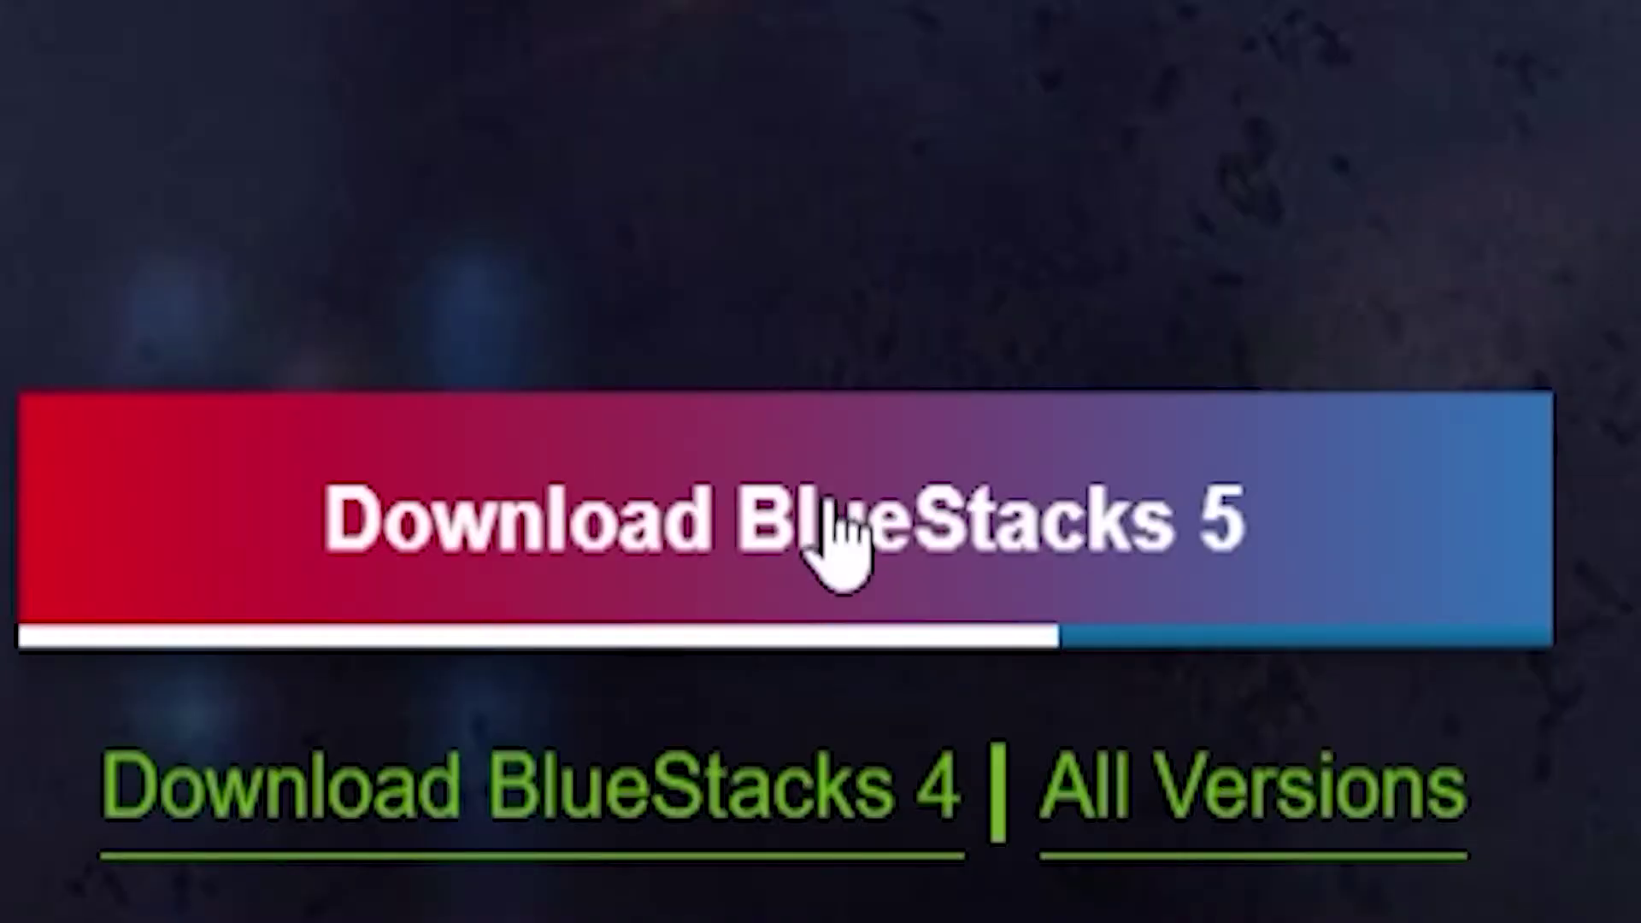
left_click(827, 474)
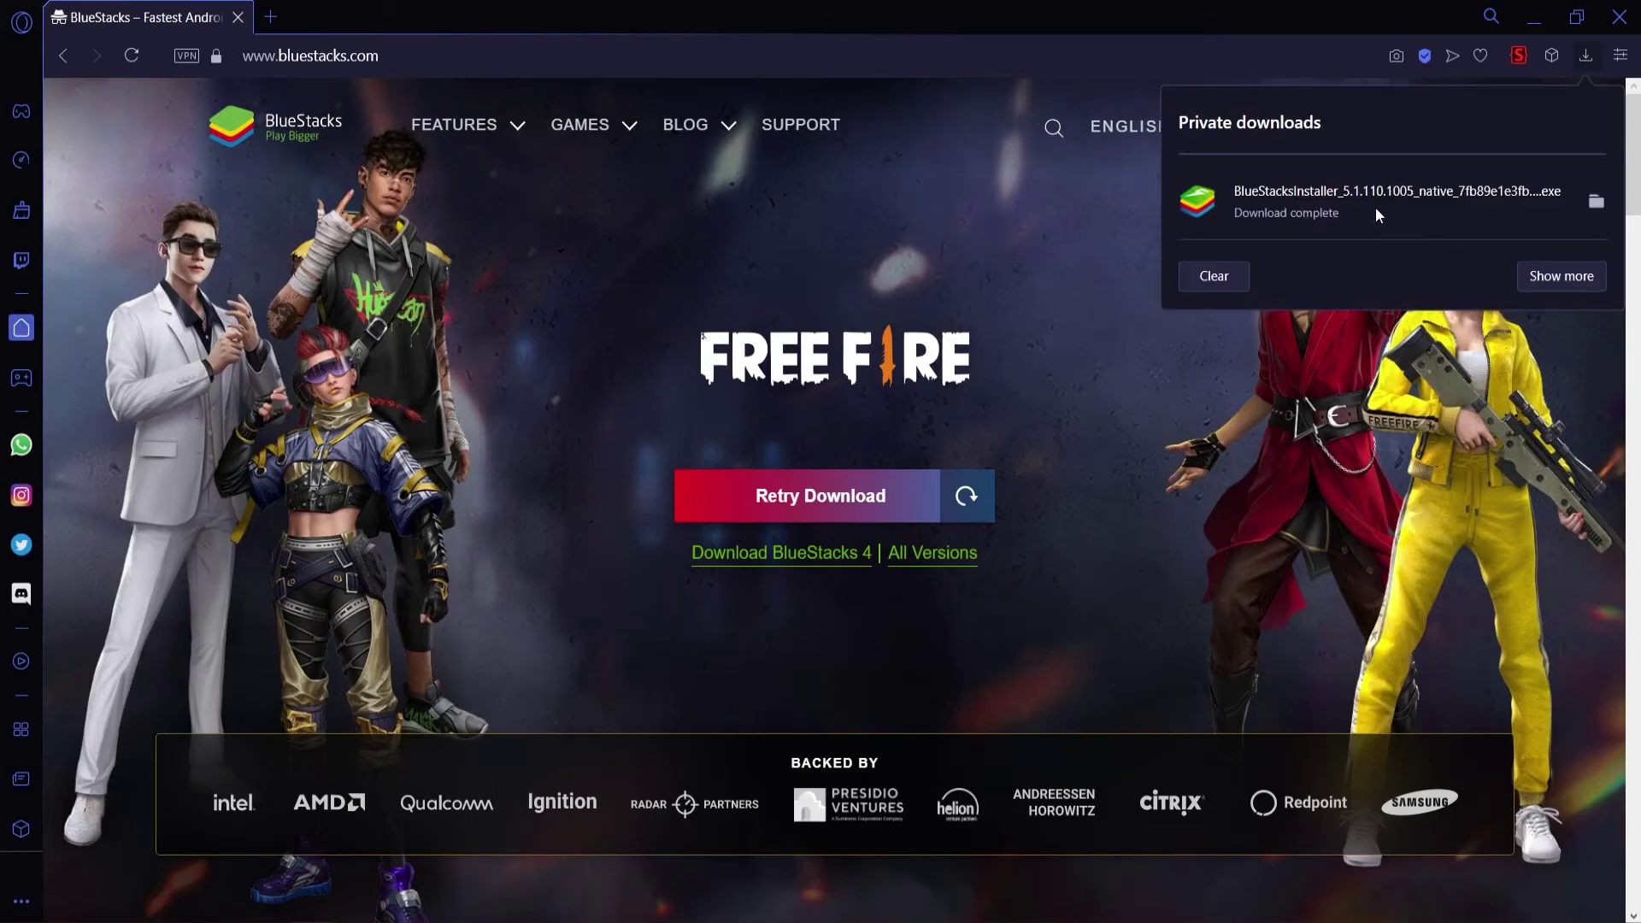
left_click(1399, 212)
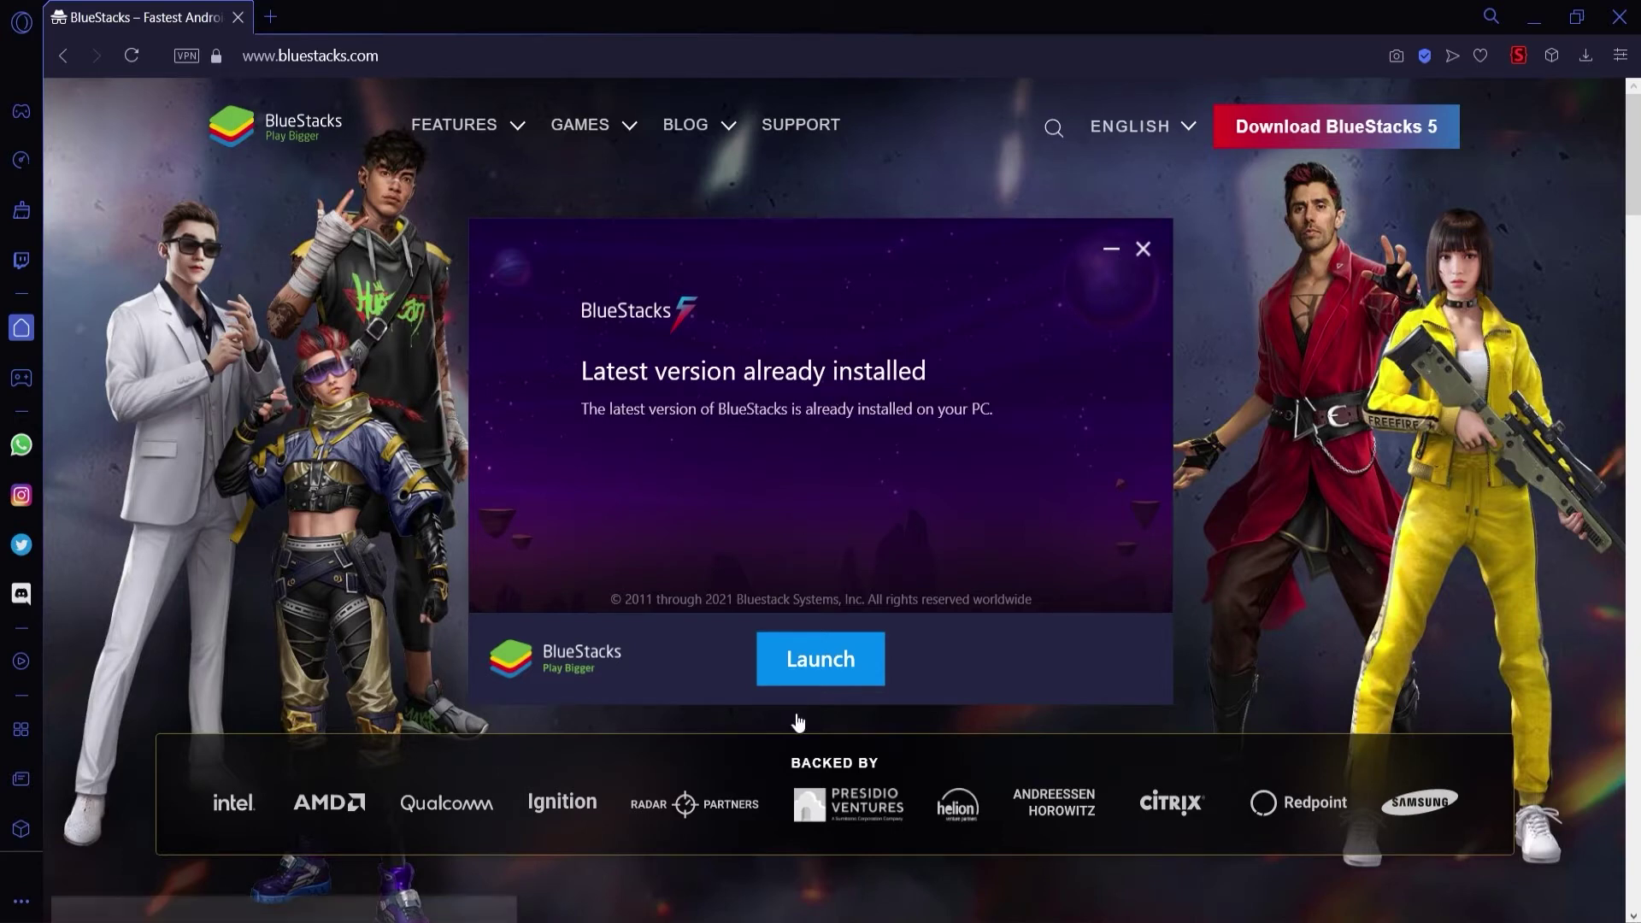
left_click(810, 680)
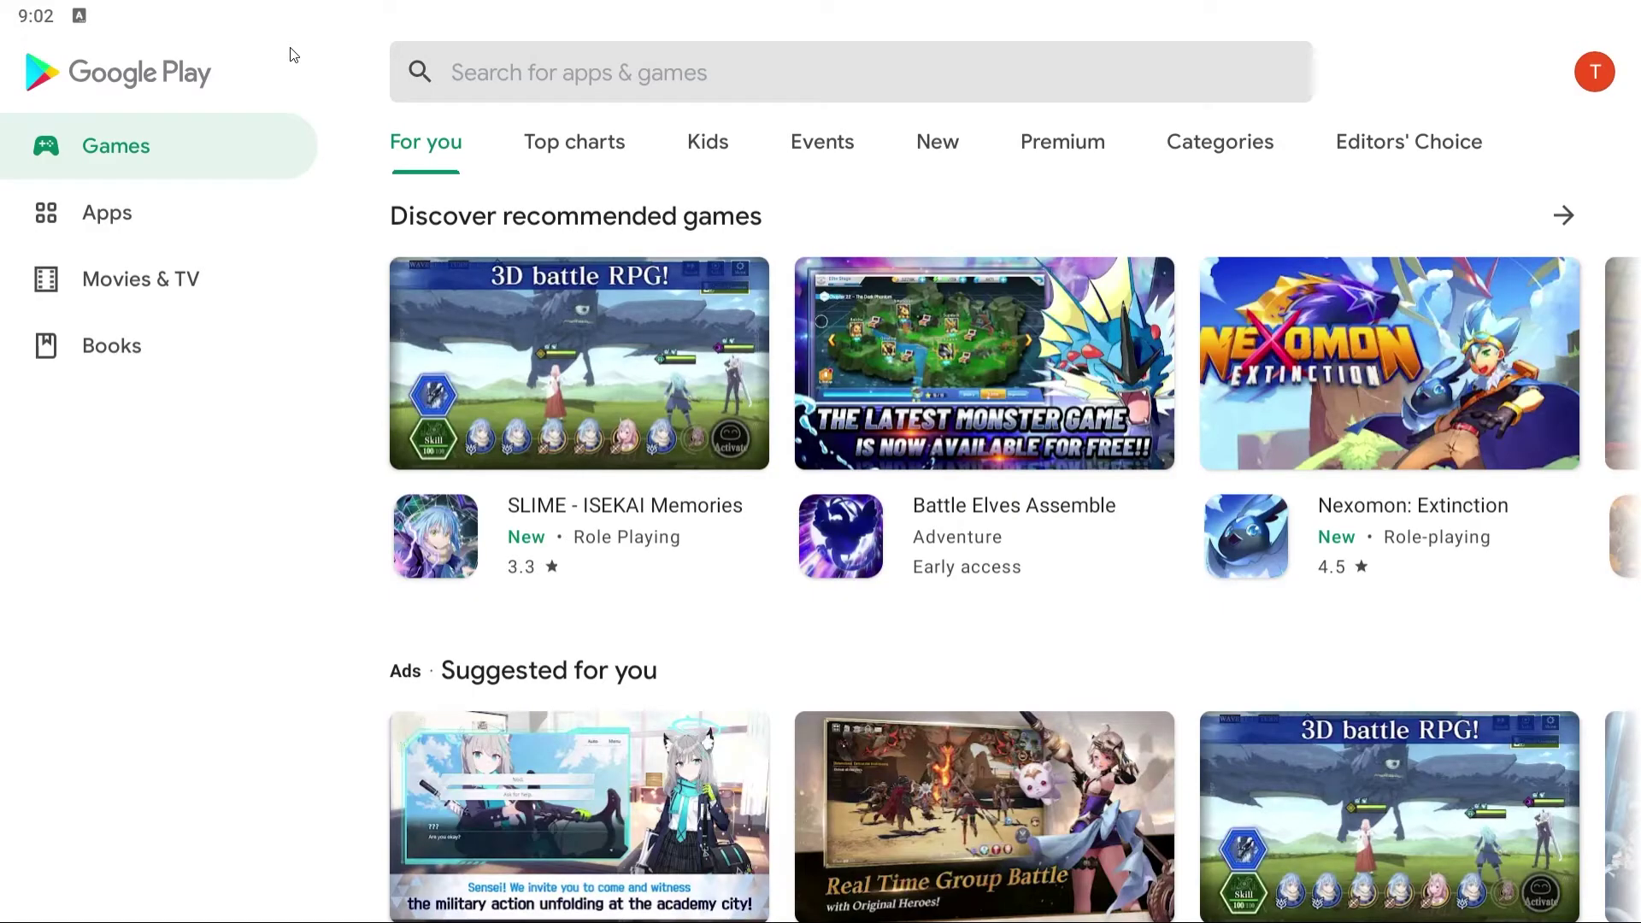
Search Google Play for 'Bowmasters' and open the Playgendary Limited game's page
left_click(493, 76)
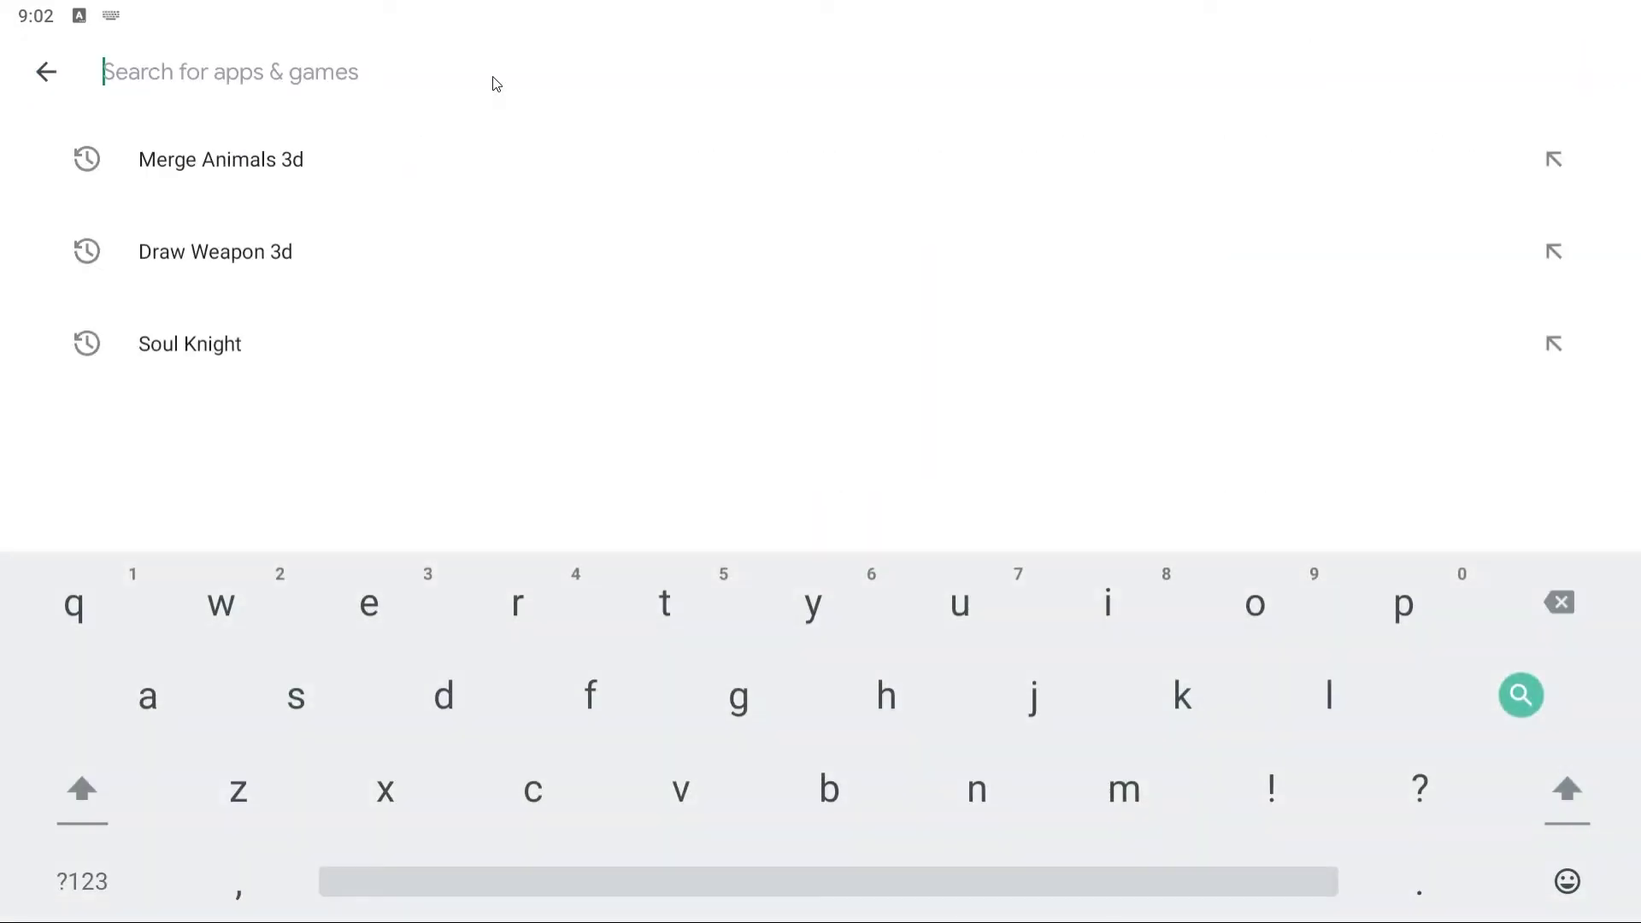
type("Bowmasters")
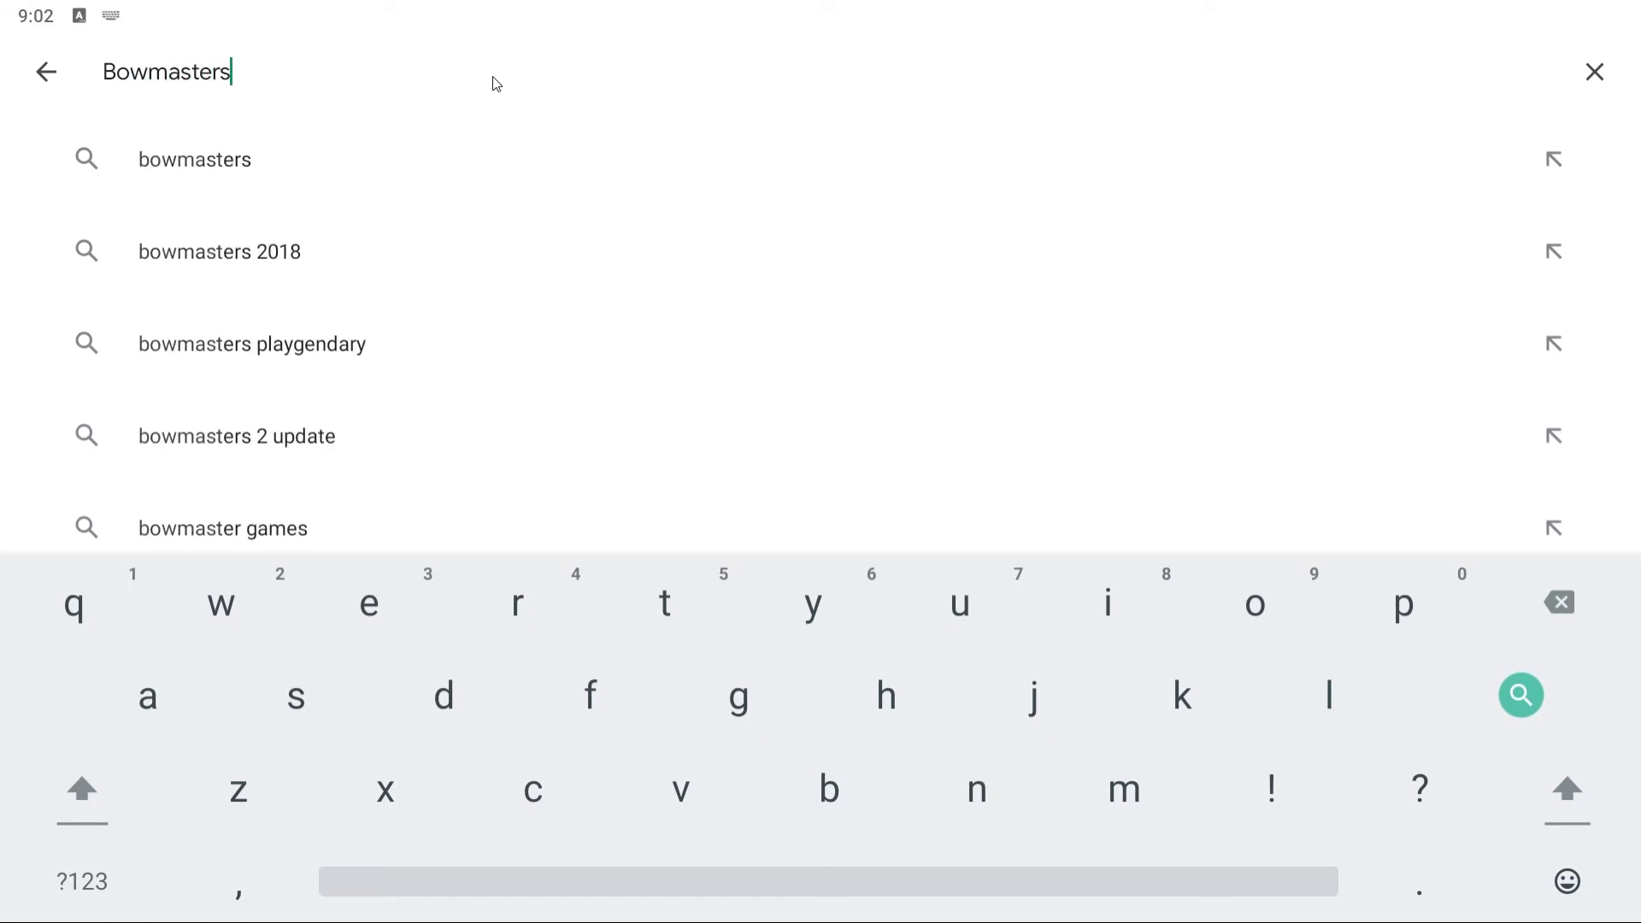
key("Return")
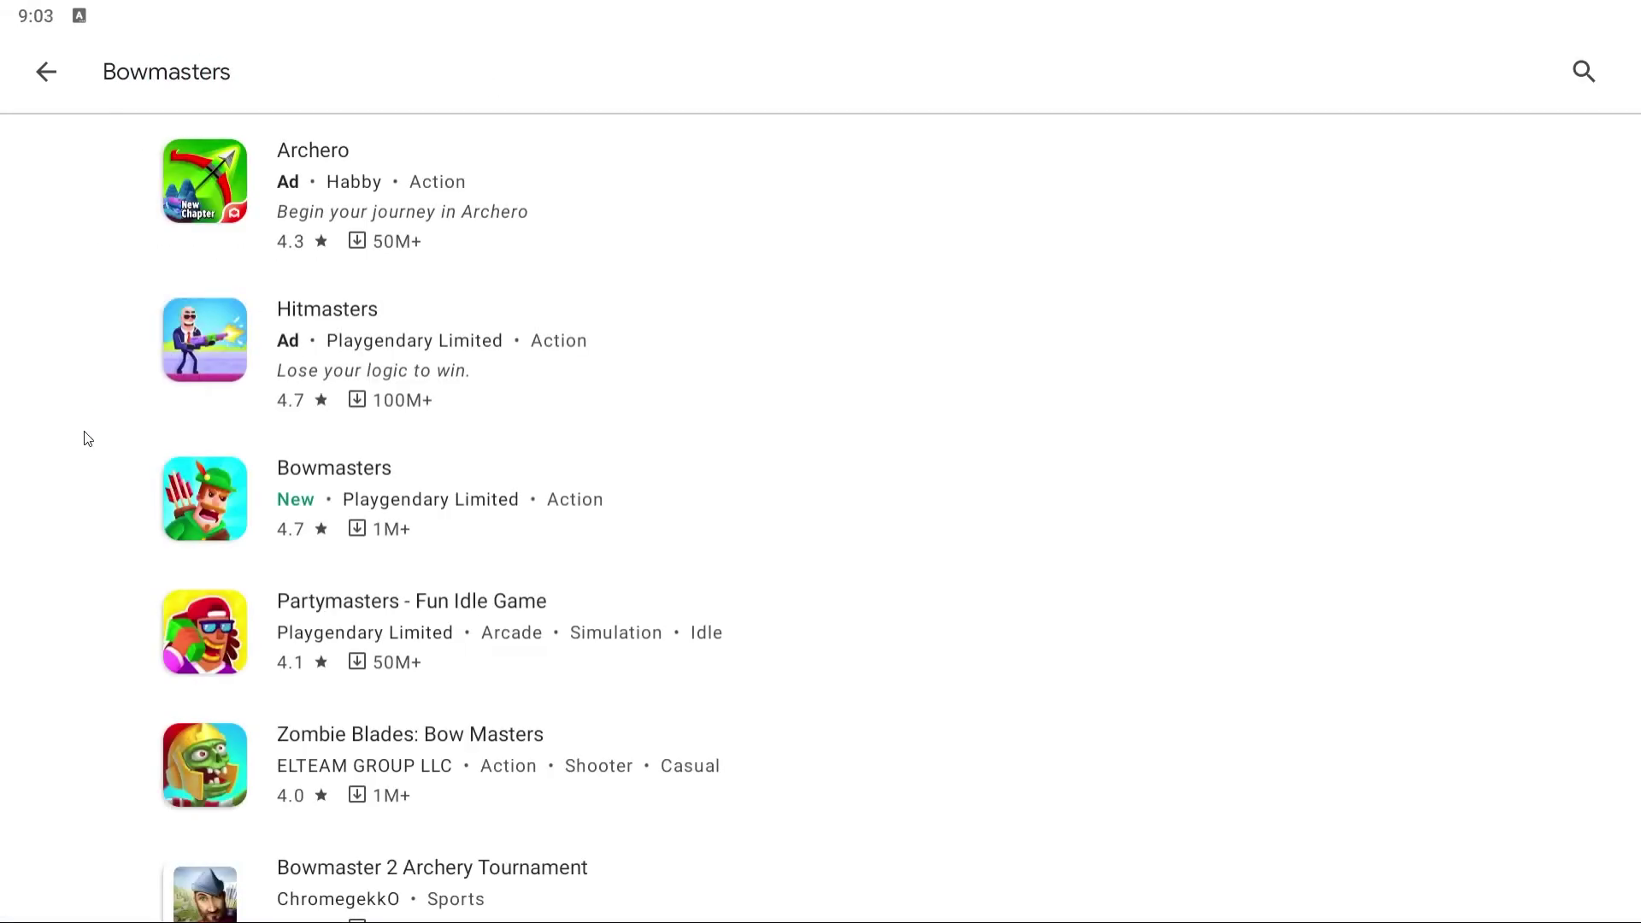
scroll(79, 405, "down", 2)
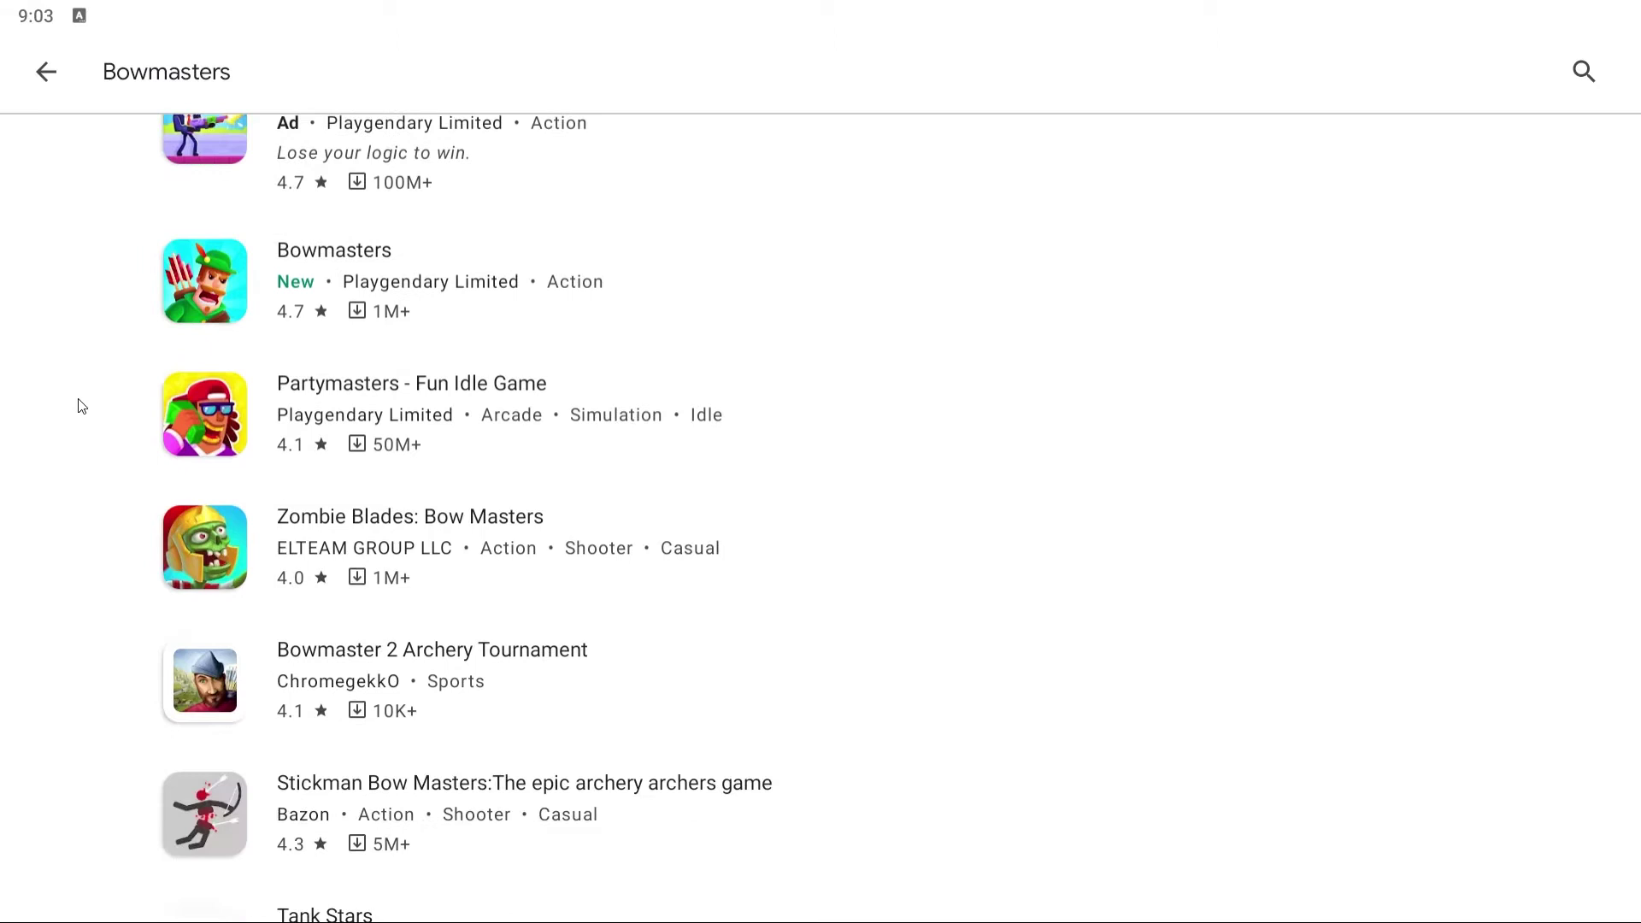
scroll(79, 406, "down", 3)
scroll(79, 384, "up", 3)
left_click(282, 263)
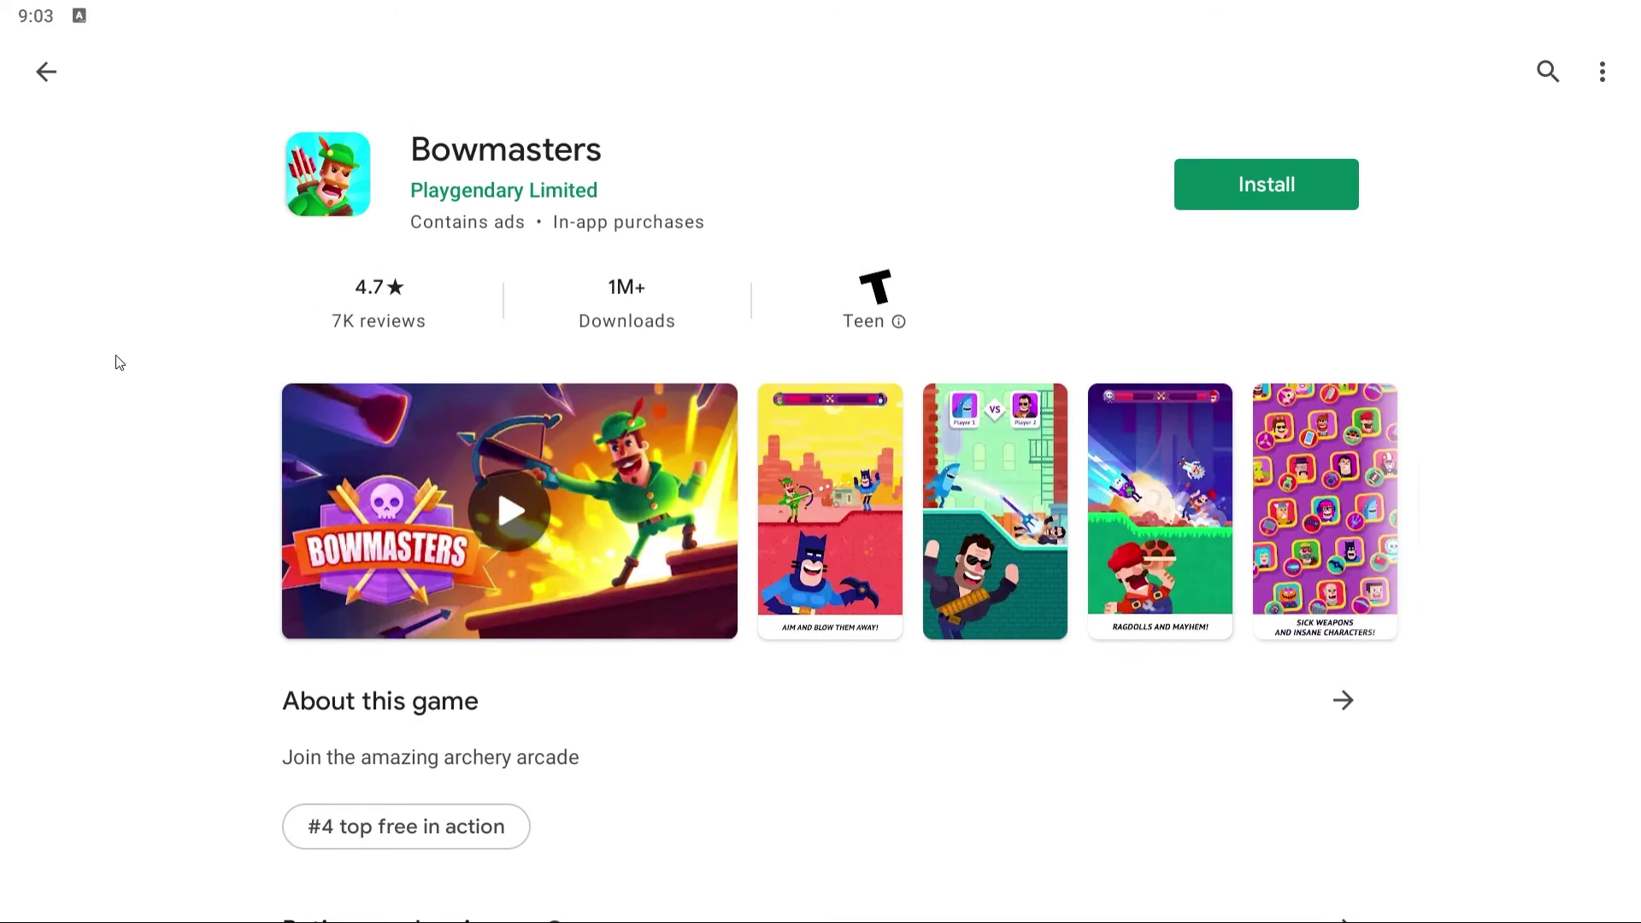
Start installing Bowmasters from its Google Play page
left_click(1317, 184)
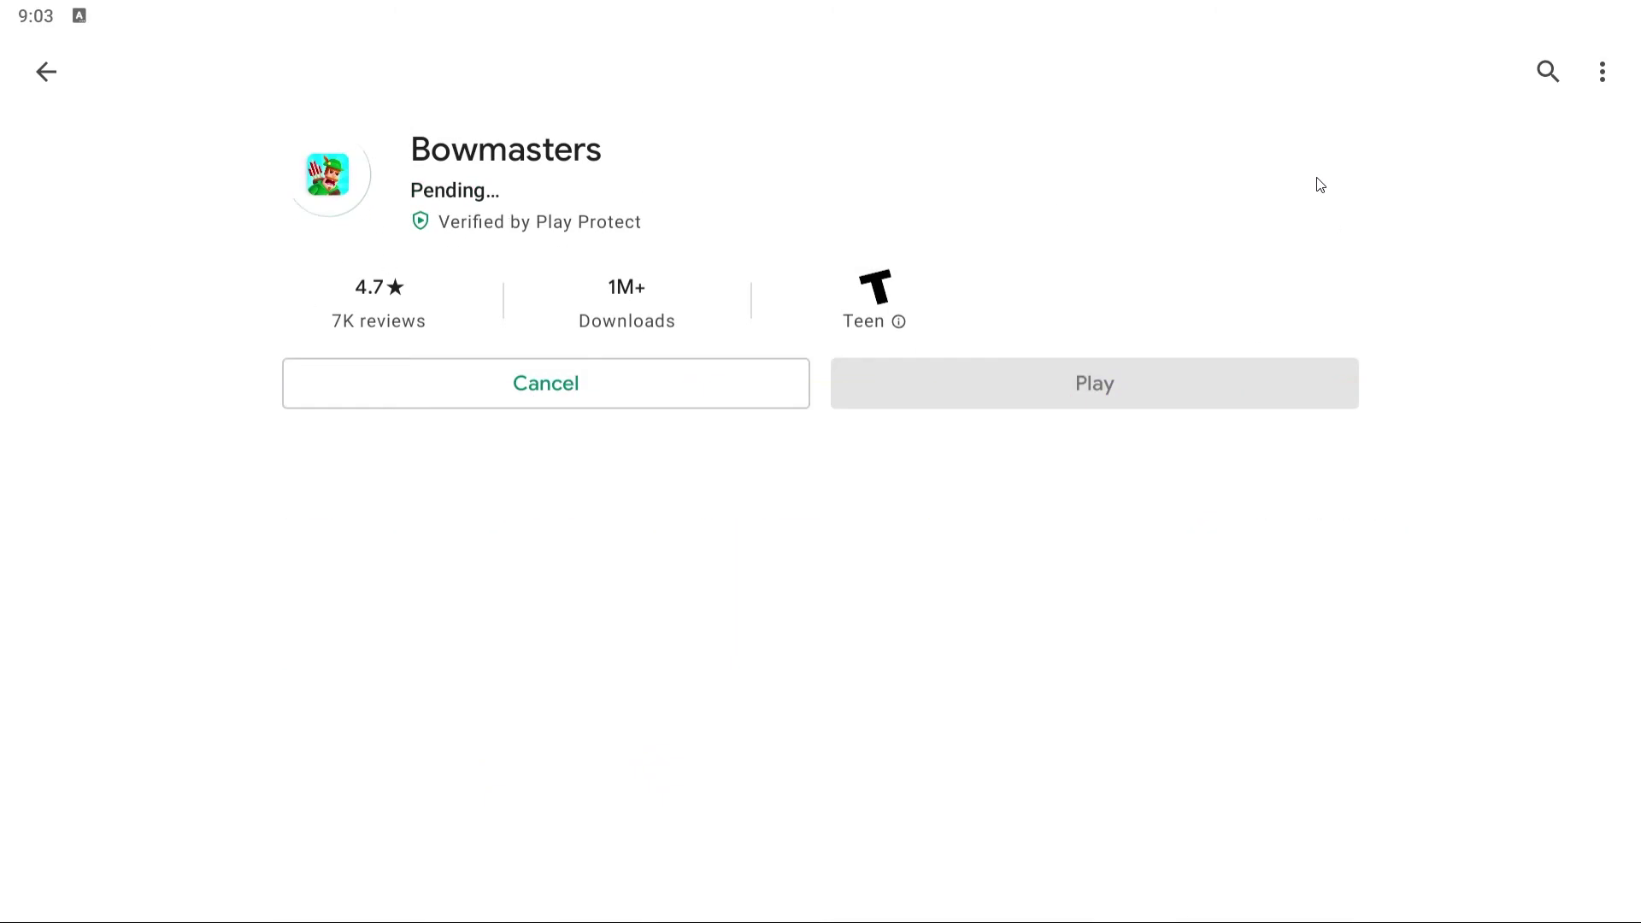